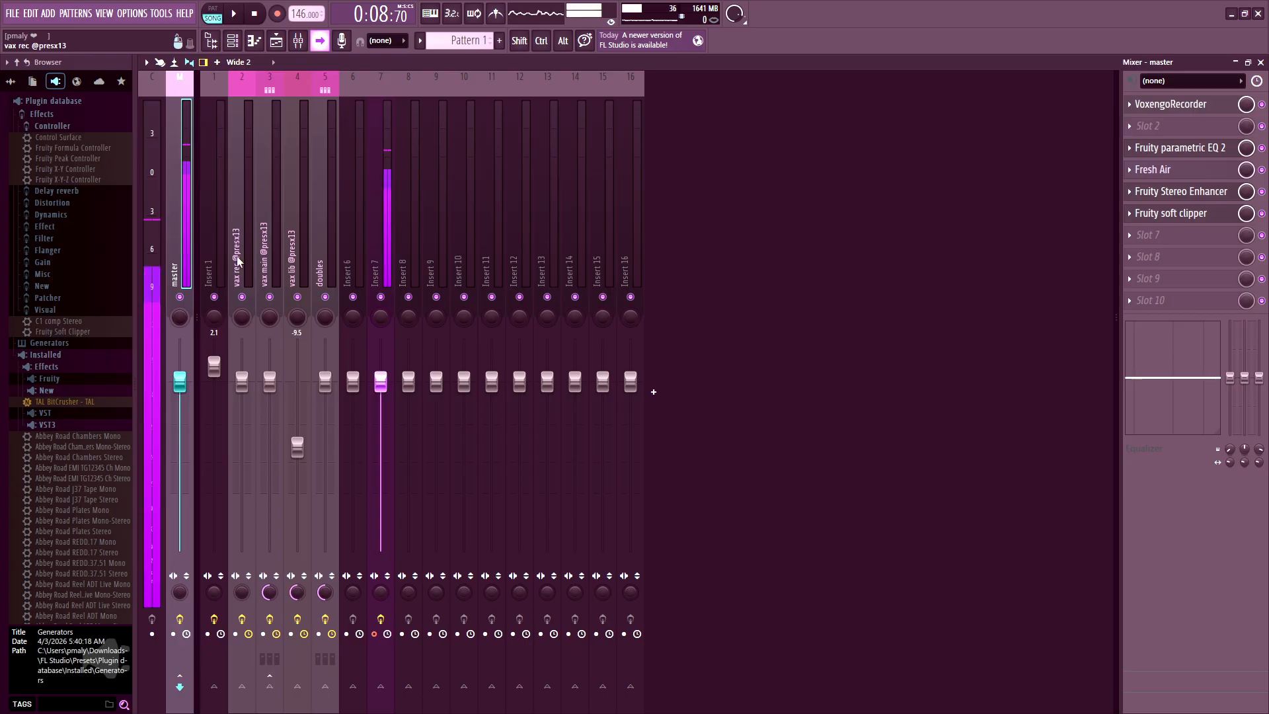
# Review the effect chains of the vax main and doubles mixer tracks, including the Auto pitch-correction plugin on doubles.
pyautogui.click(271, 258)
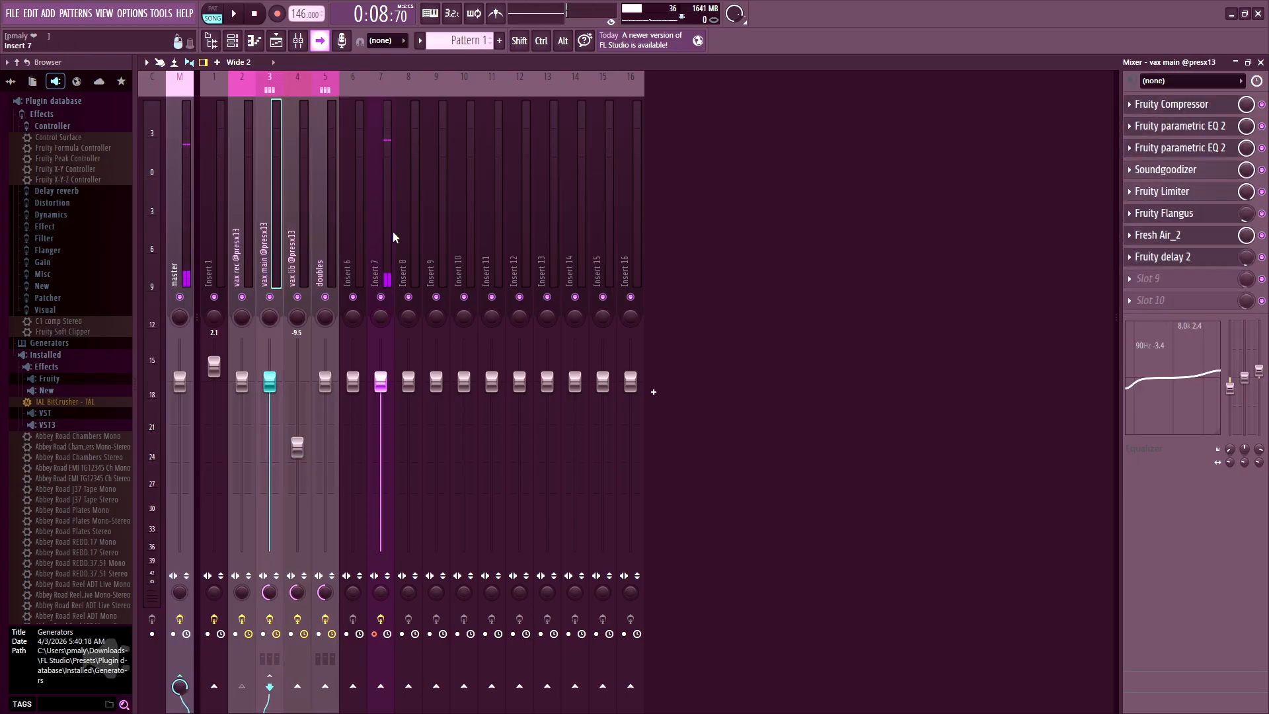
pyautogui.click(323, 244)
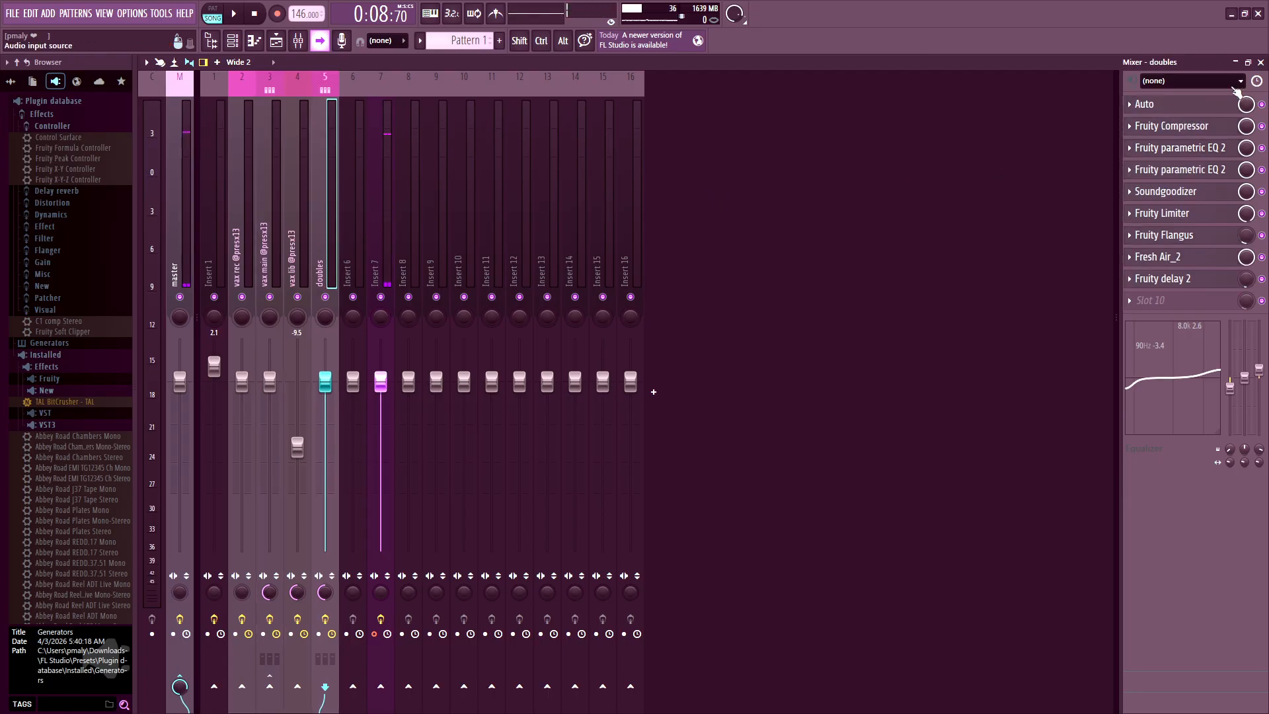
pyautogui.click(1200, 106)
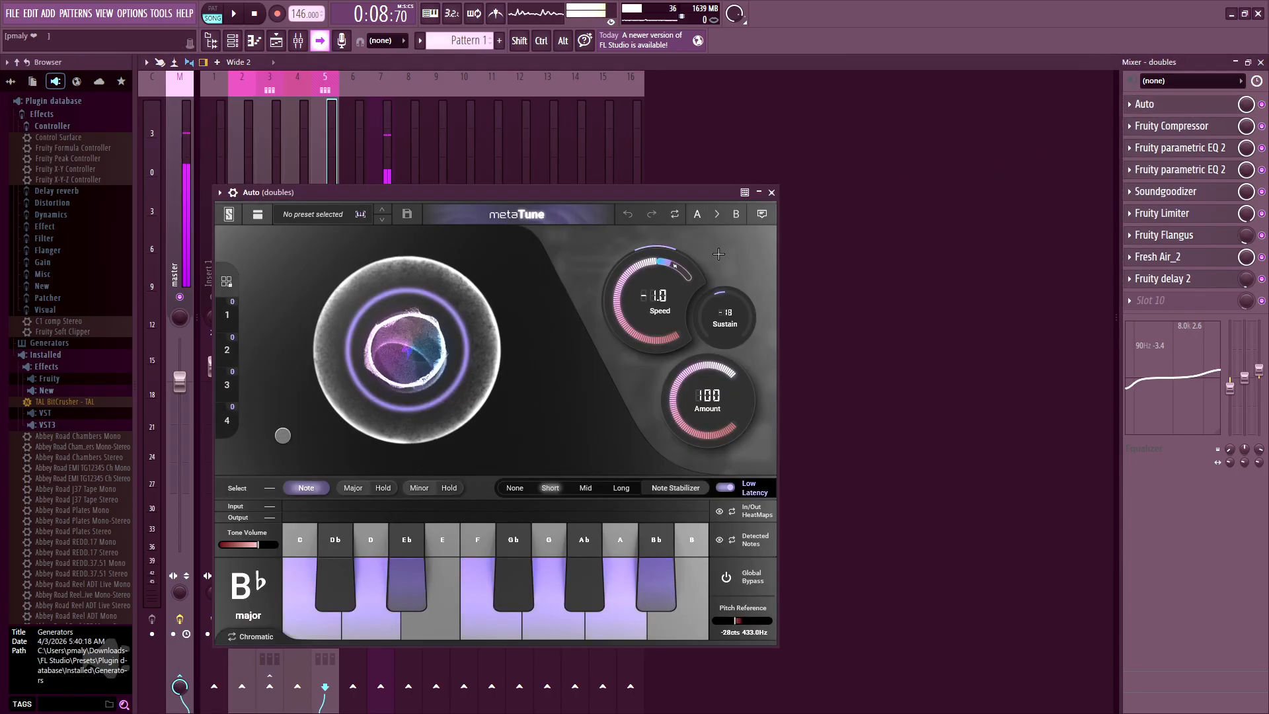
pyautogui.click(1193, 106)
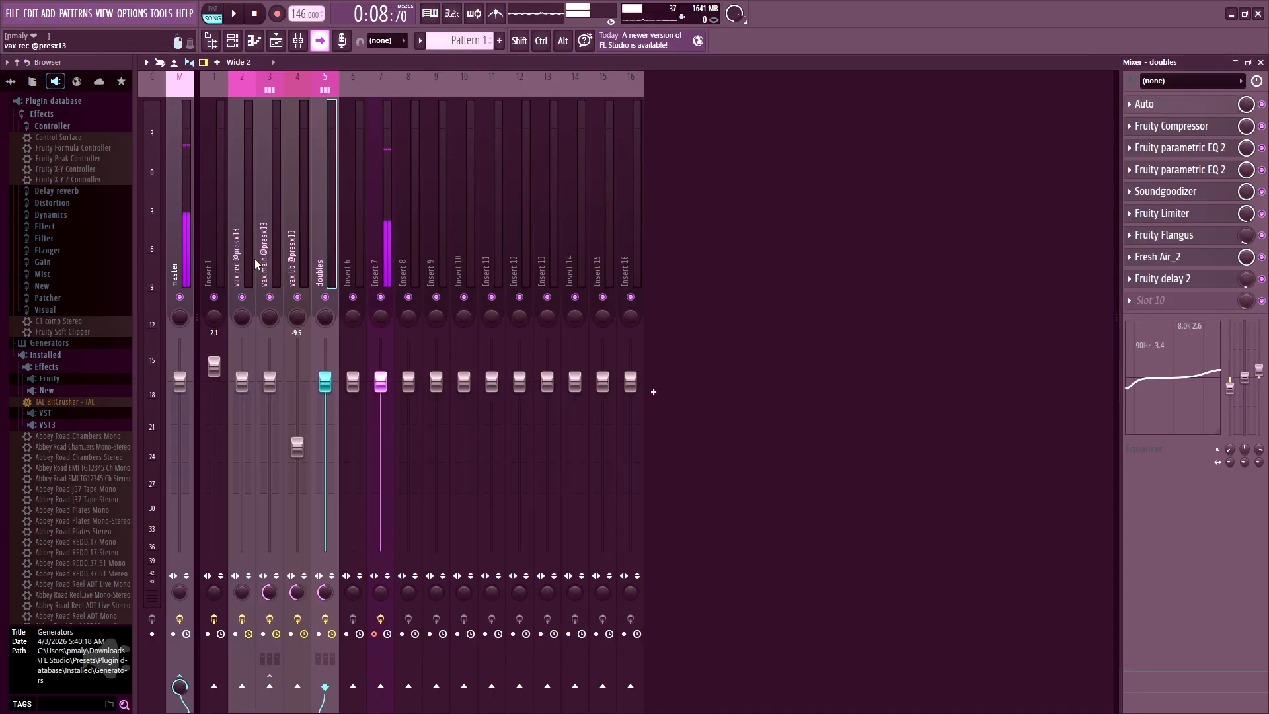
# Inspect the NS1 Stereo, DeEsser Stereo and C1 gate Stereo settings on the vax rec mixer track.
pyautogui.moveTo(241, 262)
pyautogui.mouseDown()
pyautogui.moveTo(275, 270)
pyautogui.moveTo(242, 273)
pyautogui.moveTo(291, 274)
pyautogui.moveTo(246, 273)
pyautogui.mouseUp()
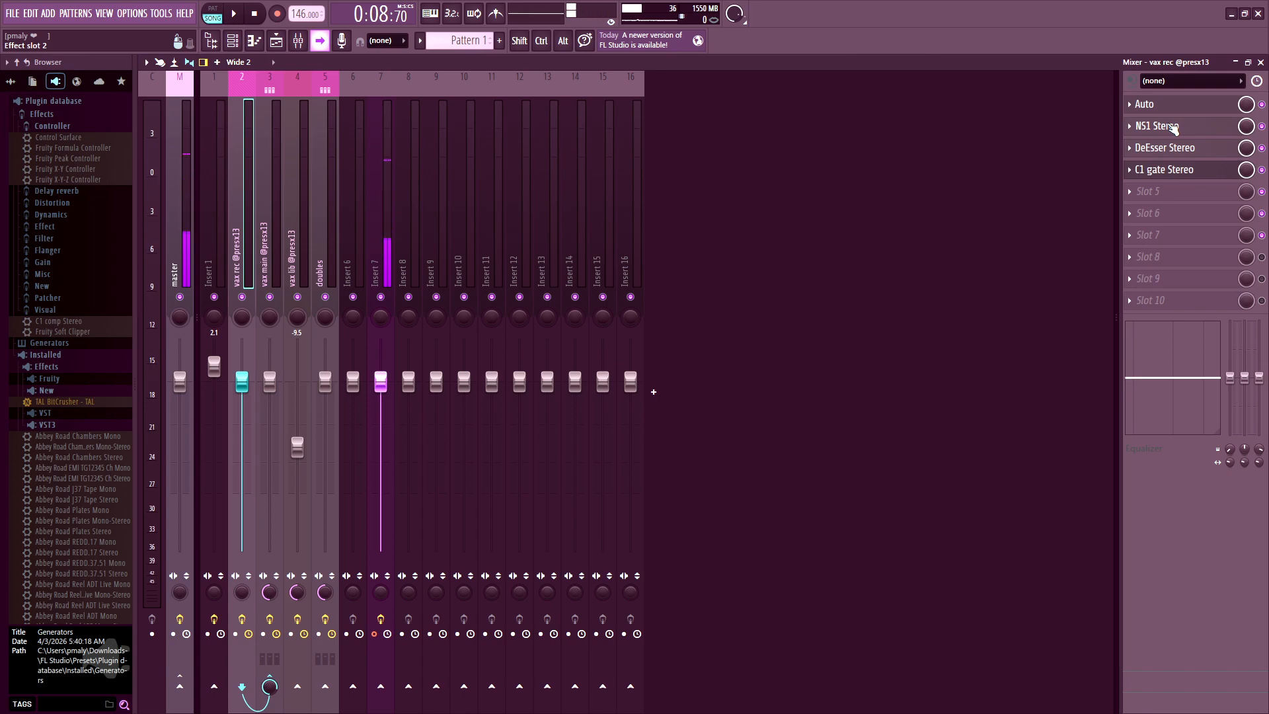
pyautogui.press('Right')
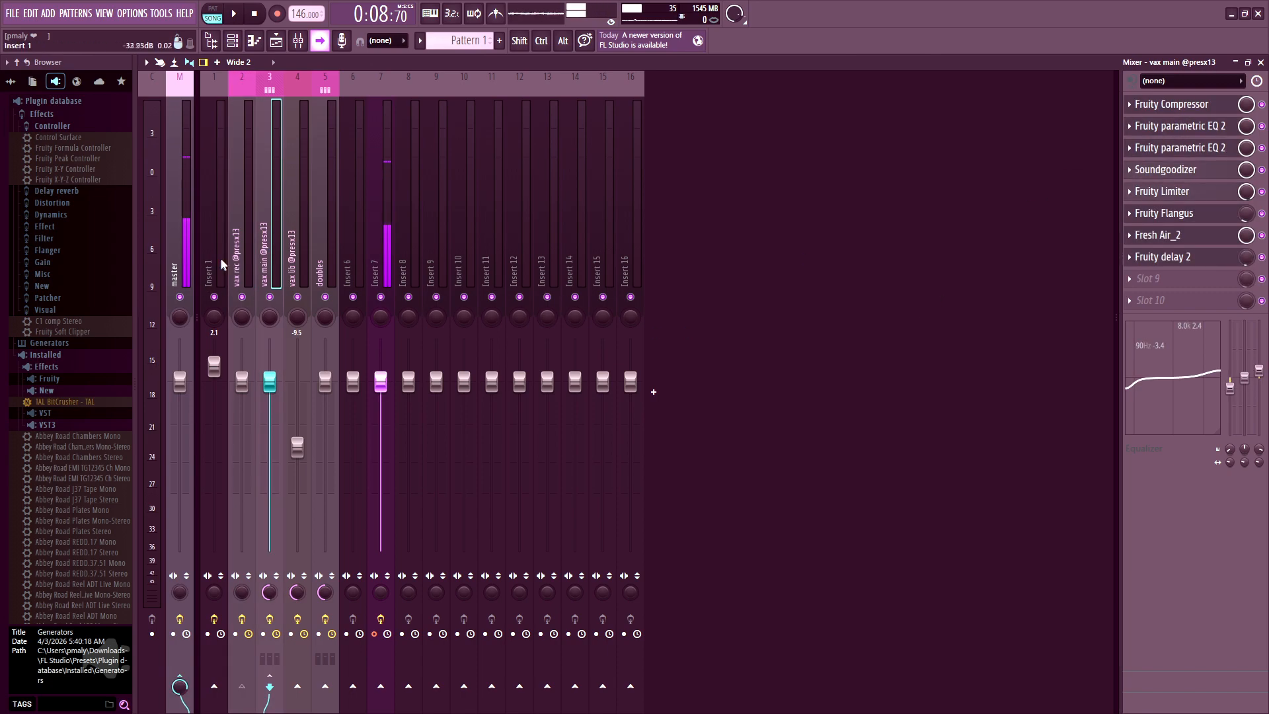
pyautogui.click(241, 257)
pyautogui.click(1189, 127)
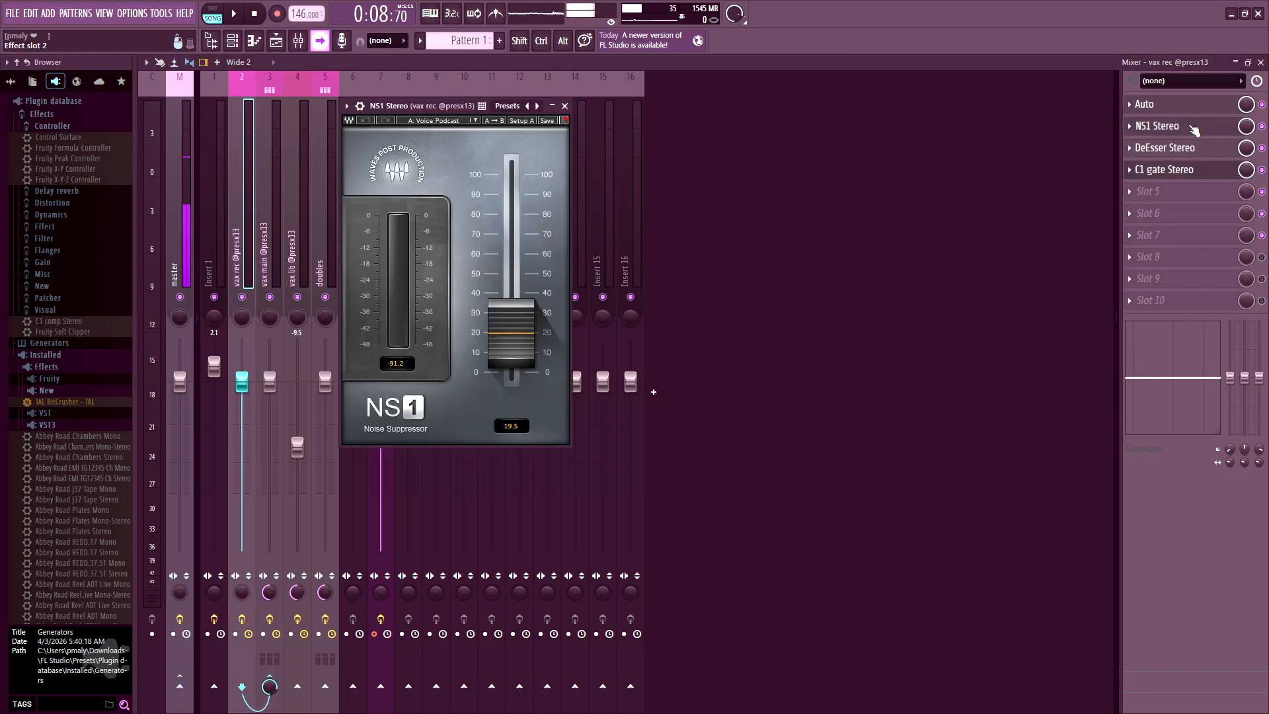
pyautogui.click(1187, 149)
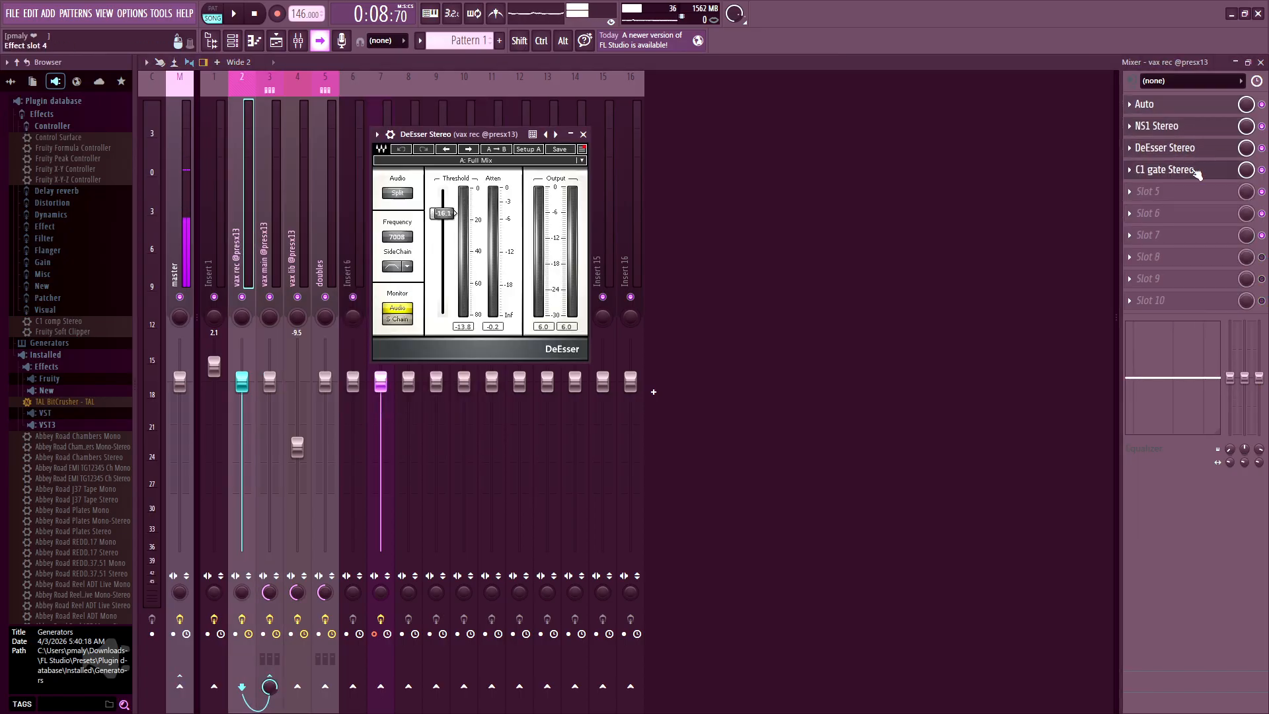
pyautogui.click(1189, 170)
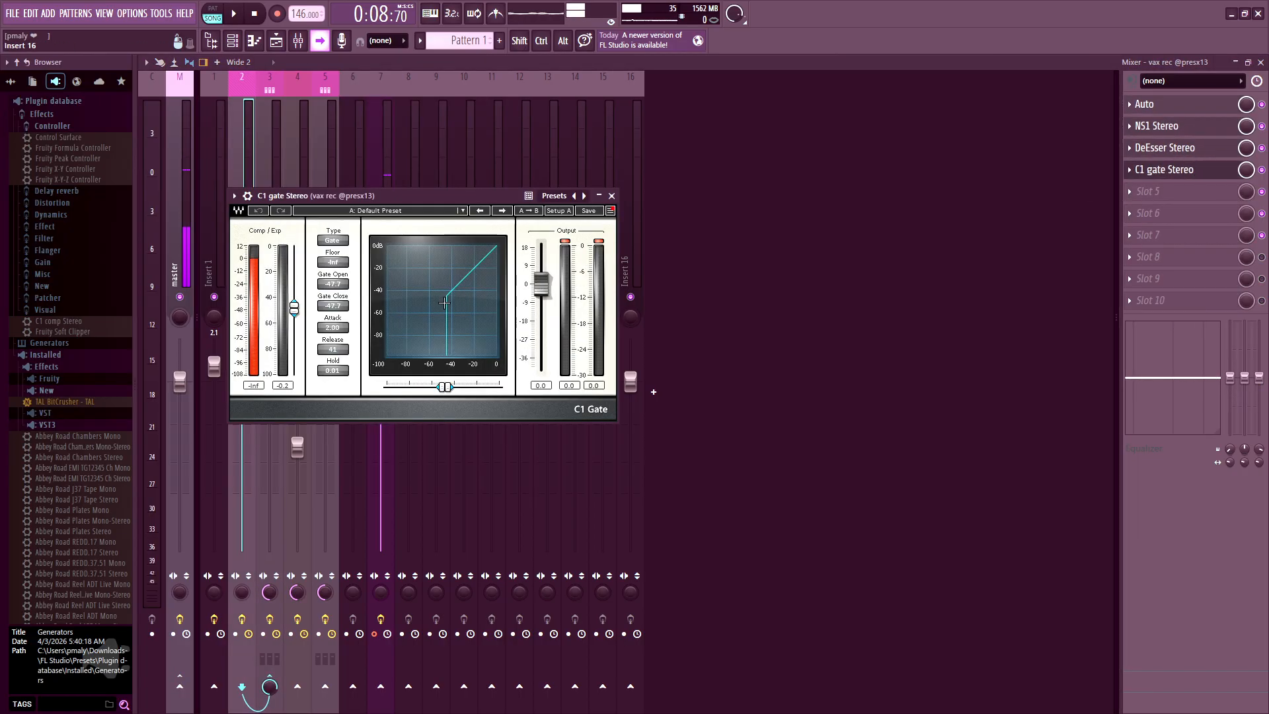
# Review the effect chains of the vax main and vax lib mixer tracks, and minimize the mixer.
pyautogui.click(276, 161)
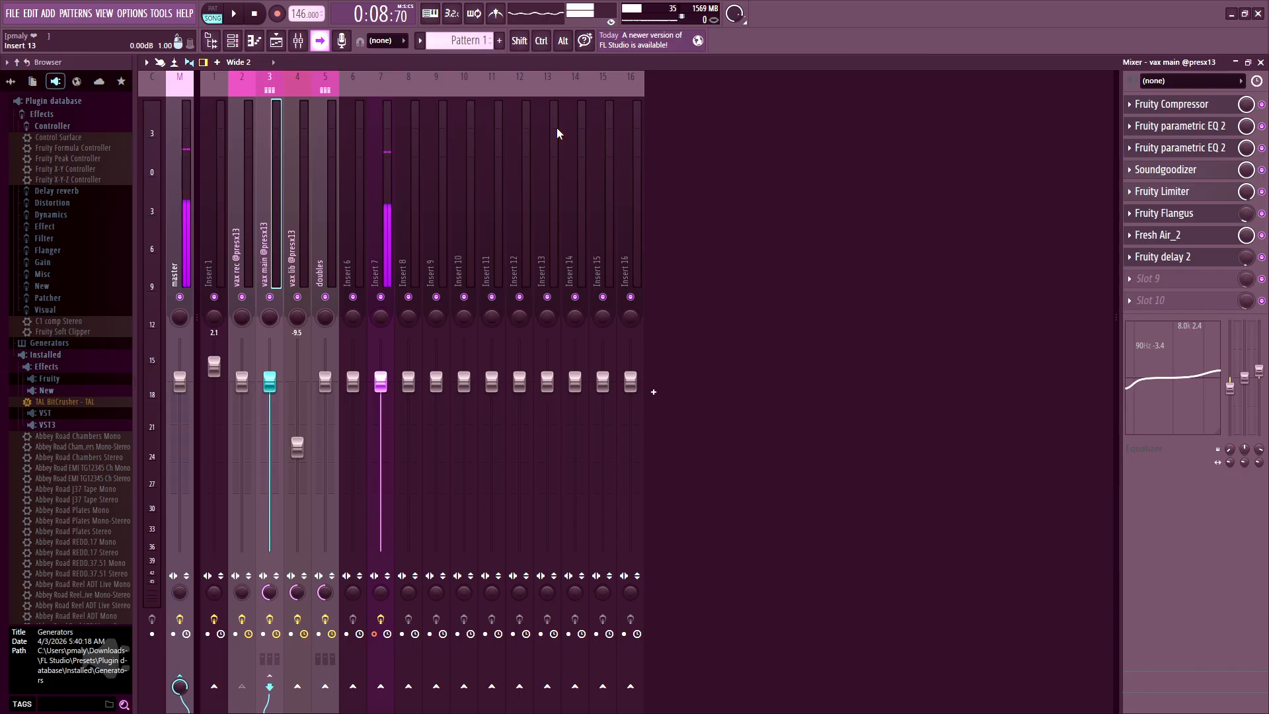
pyautogui.click(302, 265)
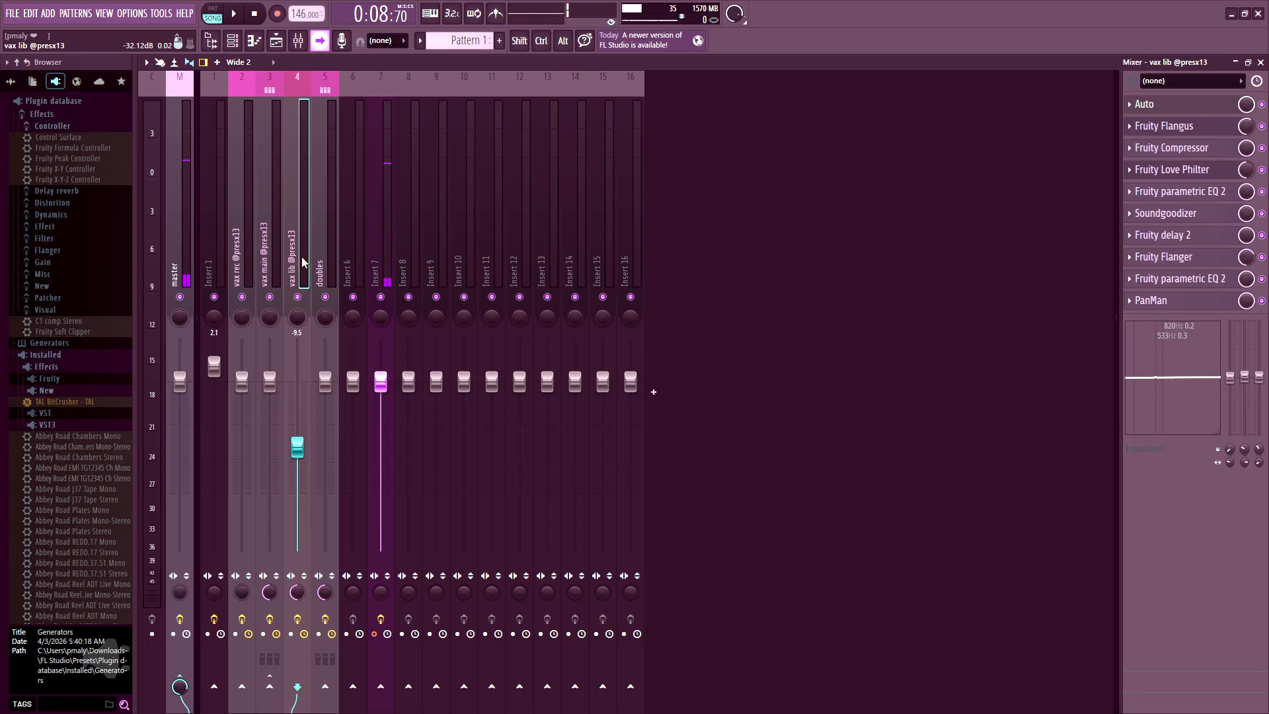
pyautogui.click(1235, 61)
# Solo Track 1 with the vax - buddy buddy clip in the playlist, removing the accidentally placed pattern clip.
pyautogui.click(729, 145)
pyautogui.rightClick(732, 156)
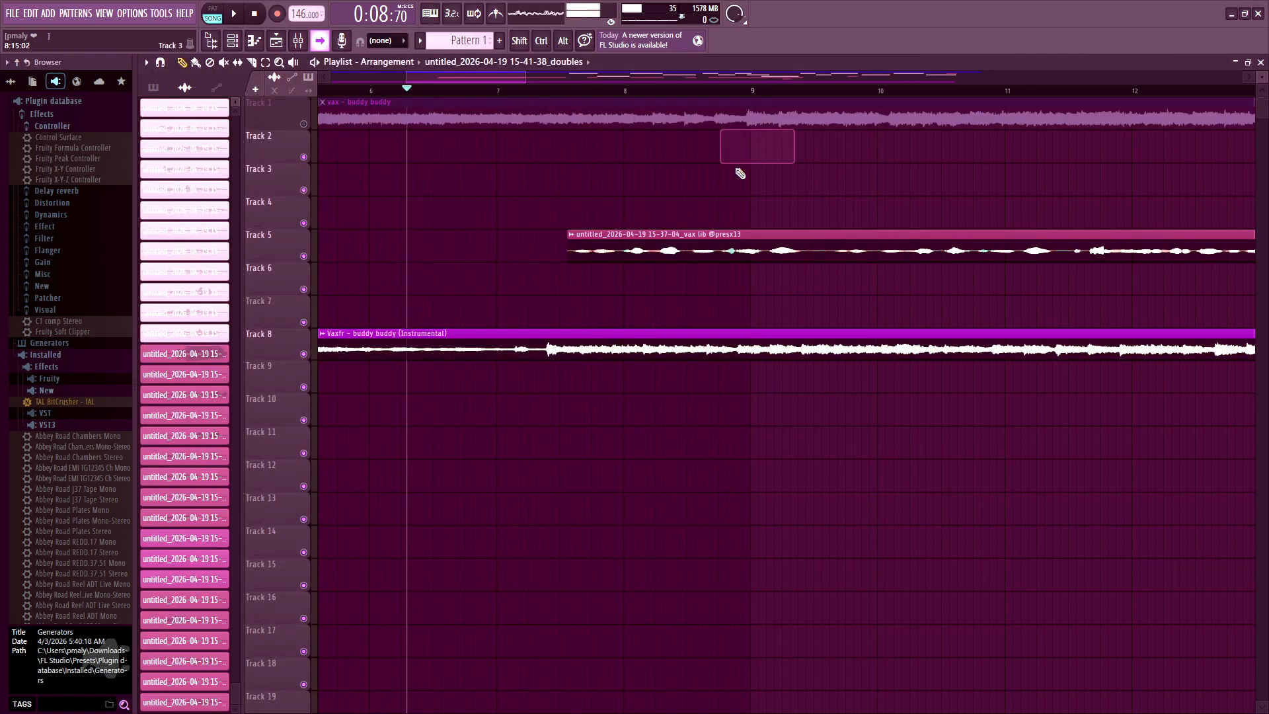
pyautogui.scroll(-4, 736, 168)
pyautogui.keyDown('ctrl'); pyautogui.click(304, 124); pyautogui.keyUp('ctrl')
pyautogui.scroll(-3, 529, 161)
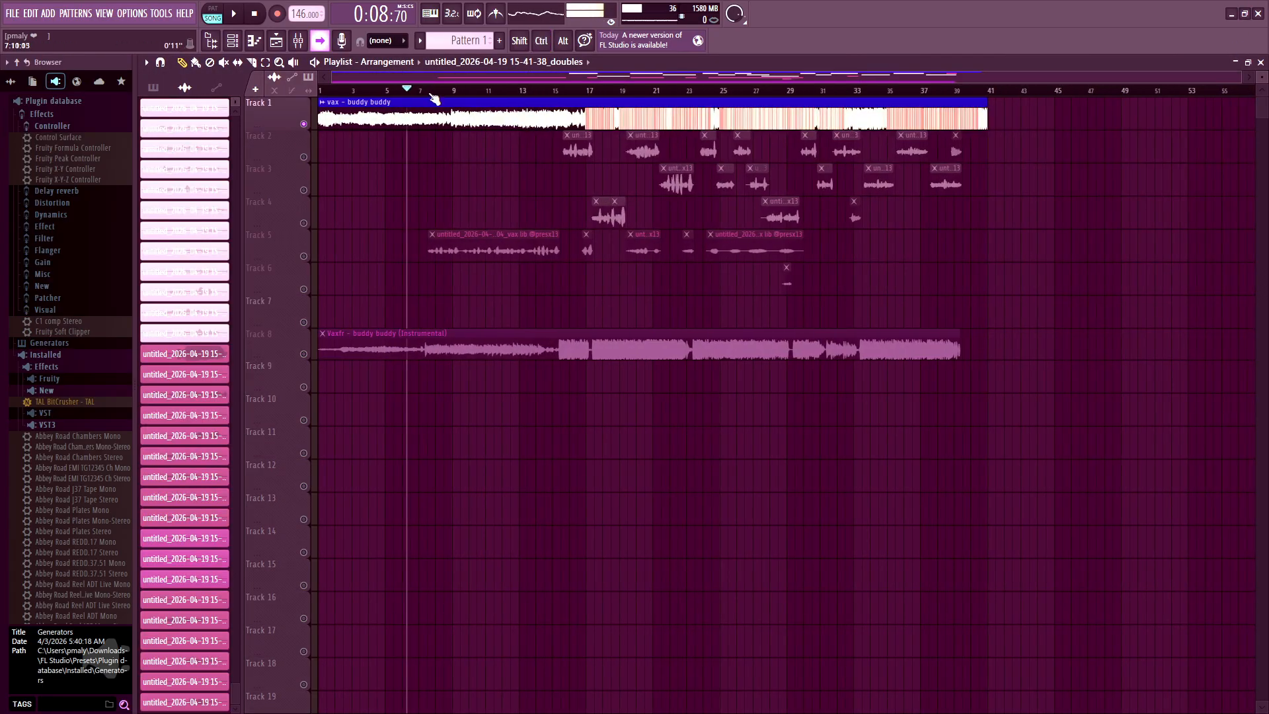
# Play the soloed vax - buddy buddy track from the start of the song to its end.
pyautogui.moveTo(341, 90); pyautogui.dragTo(334, 92)
pyautogui.press('space')
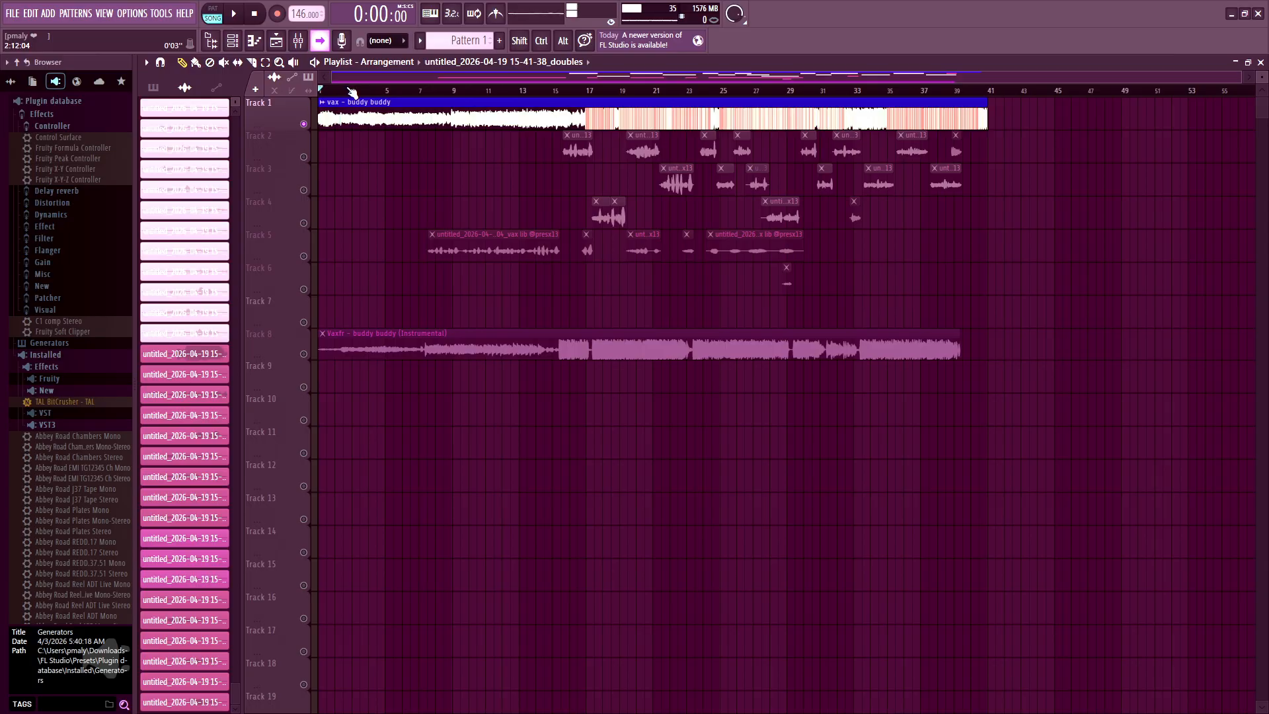
pyautogui.press('space')
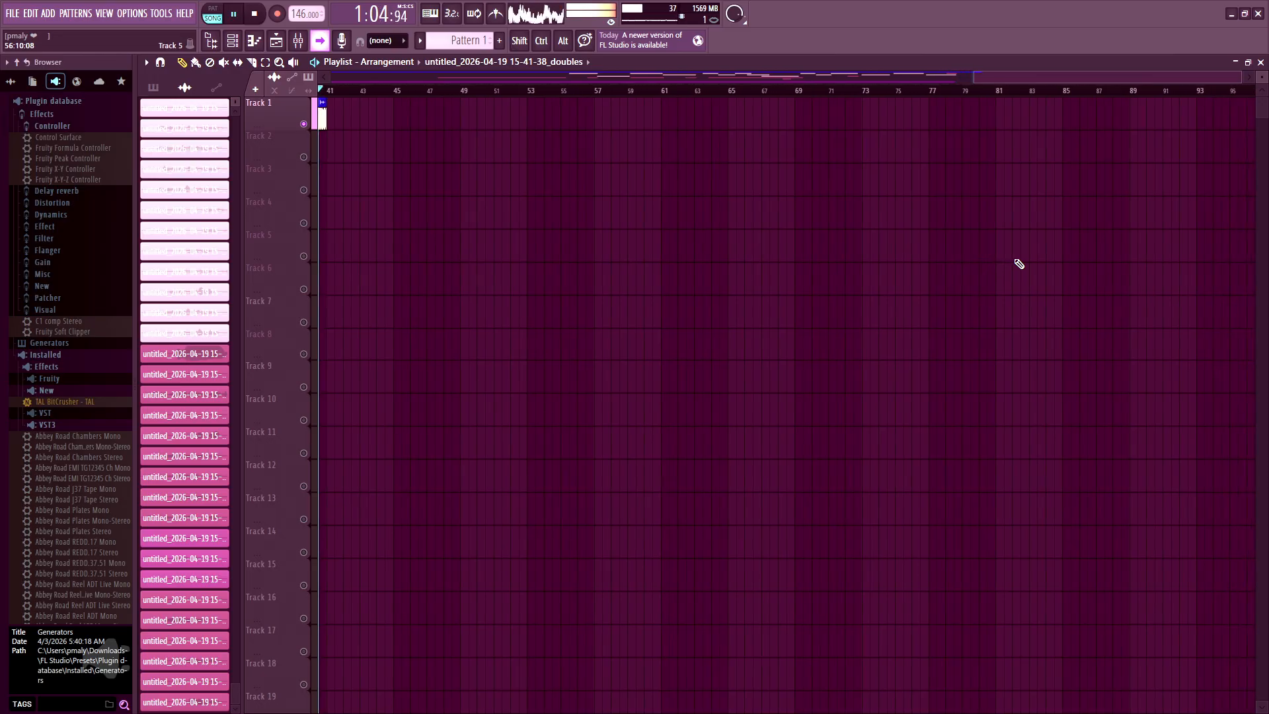
pyautogui.press('space')
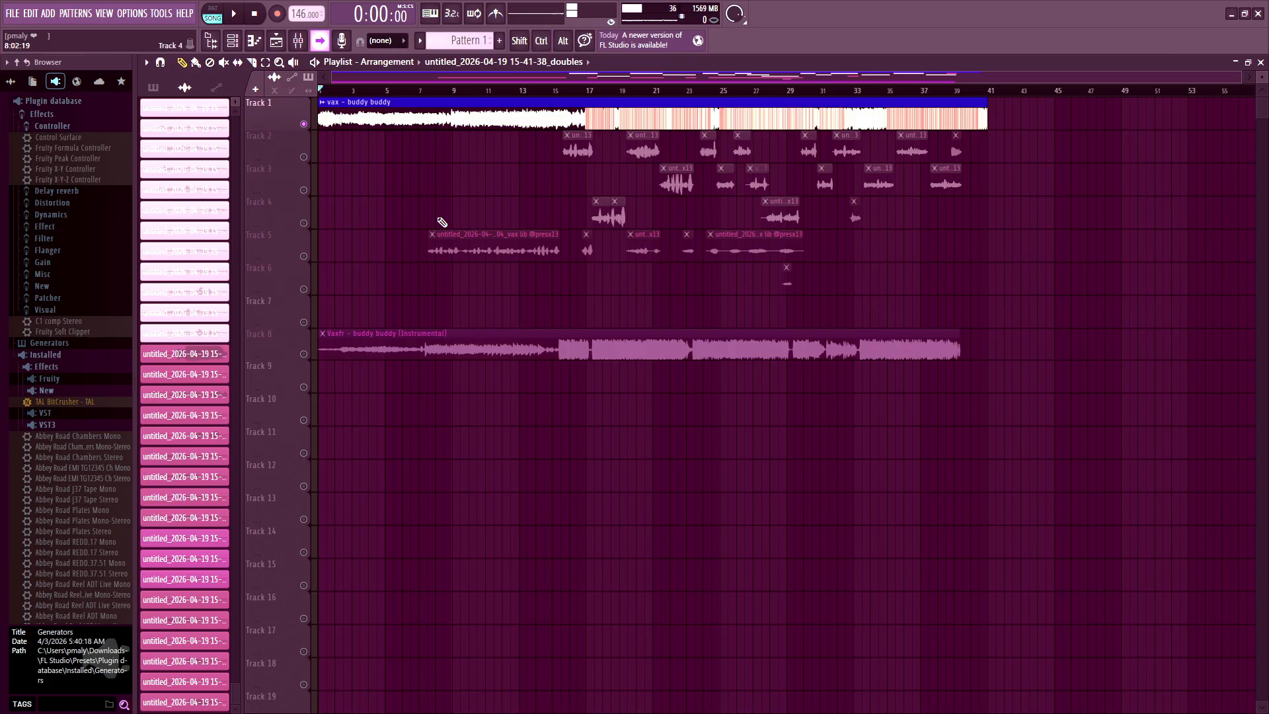
# Mute Track 1 and enable Tracks 2 to 8 so the vocal takes and the instrumental are active.
pyautogui.click(303, 124)
pyautogui.keyDown('ctrl'); pyautogui.click(303, 156); pyautogui.keyUp('ctrl')
pyautogui.click(303, 189)
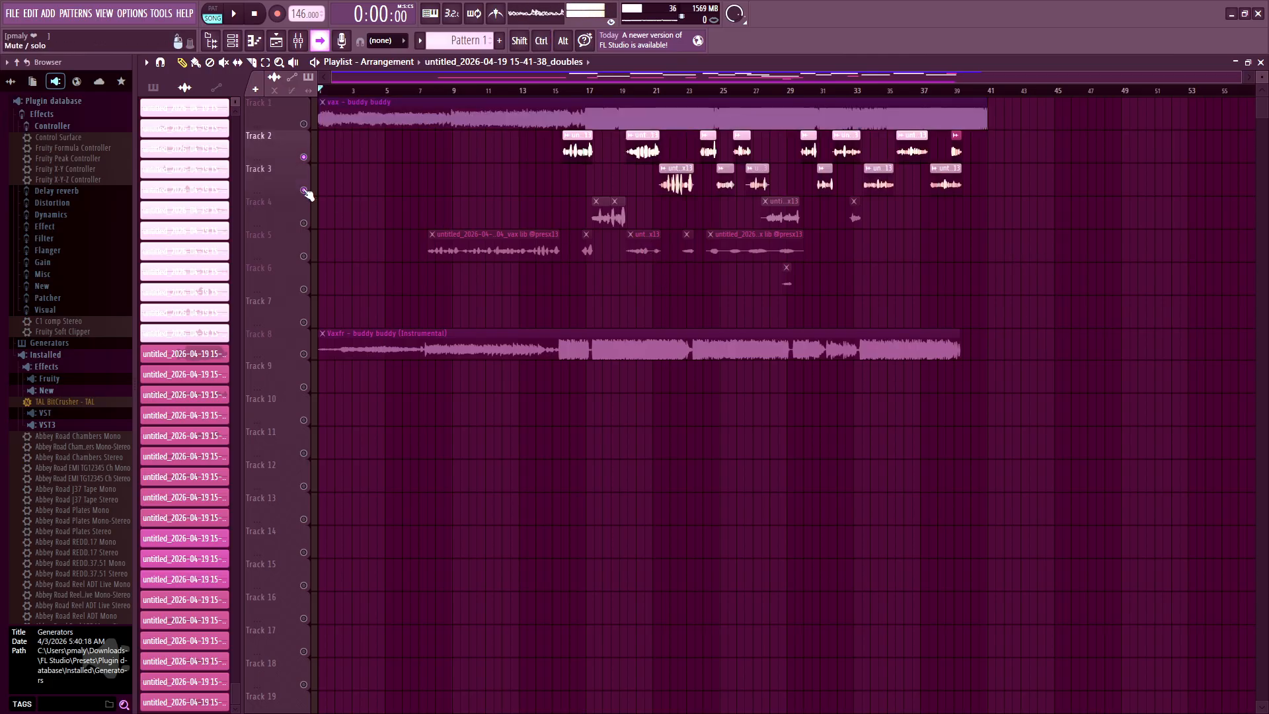
pyautogui.click(304, 223)
pyautogui.click(303, 255)
pyautogui.click(303, 289)
pyautogui.click(303, 322)
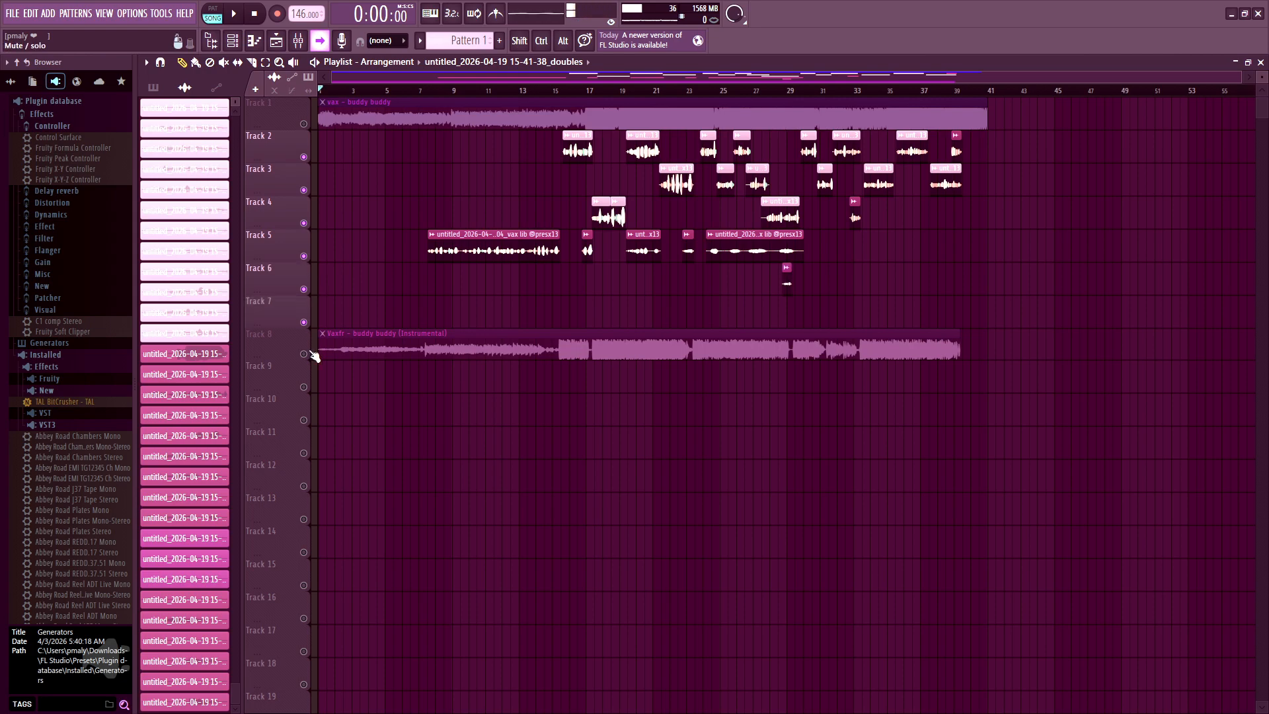
pyautogui.click(304, 353)
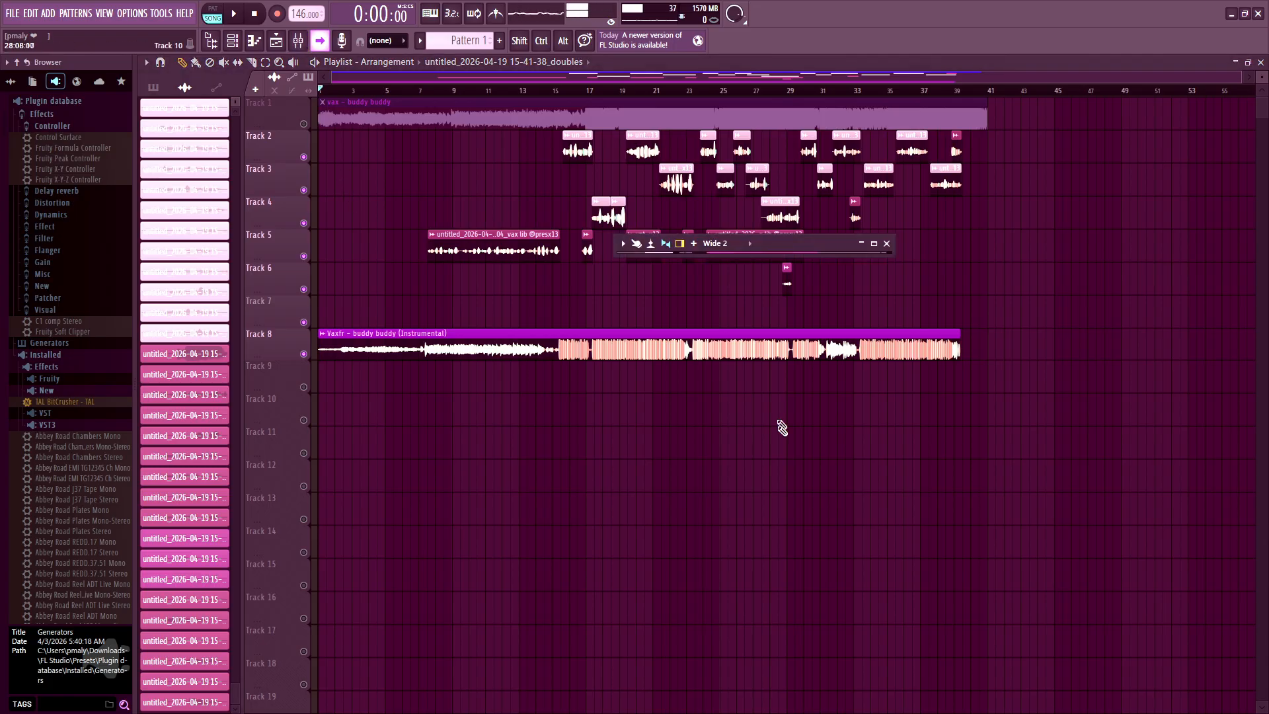
pyautogui.press('super')
pyautogui.click(766, 697)
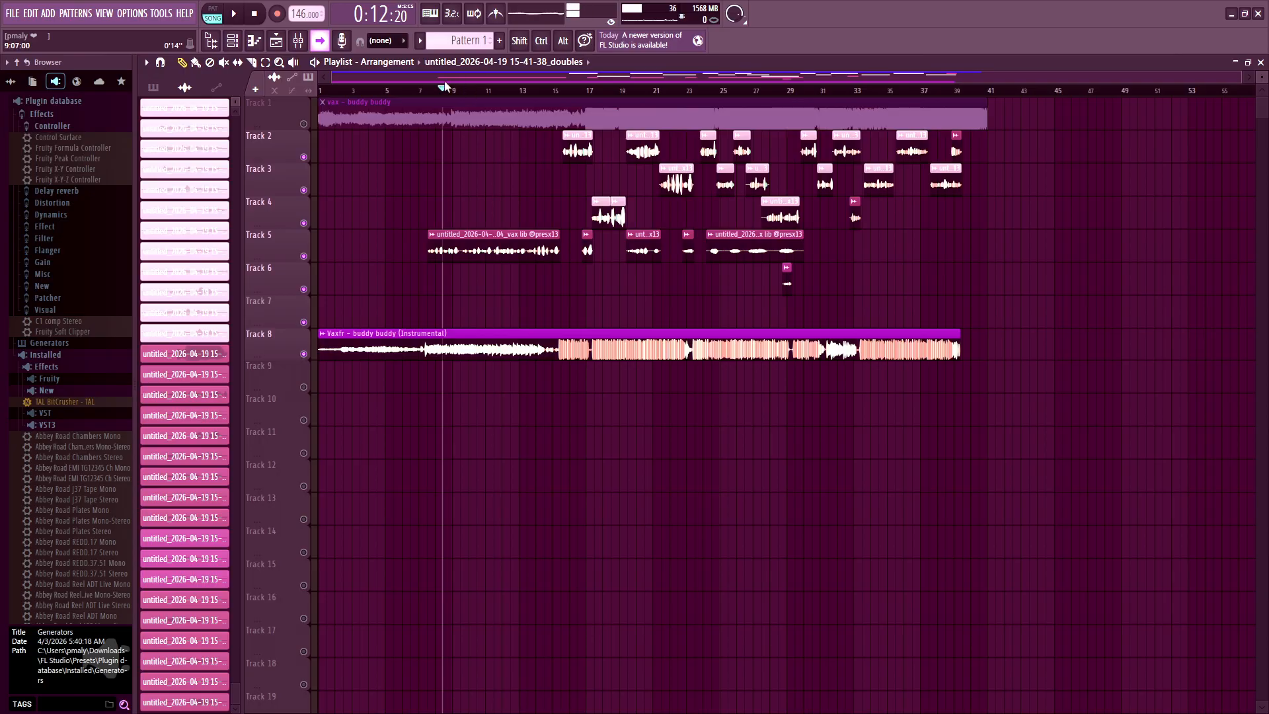
# Play the arrangement of vocal takes and instrumental from the start to its end, and stop playback.
pyautogui.press('space')
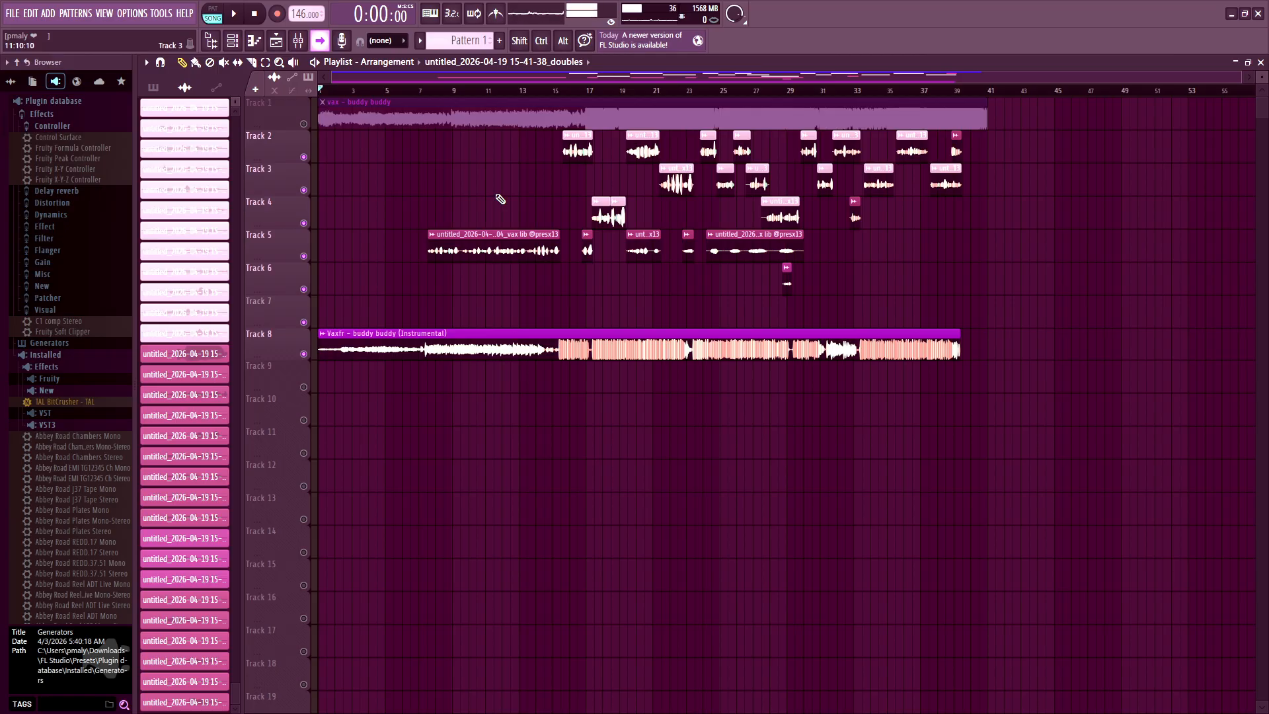
pyautogui.press('space')
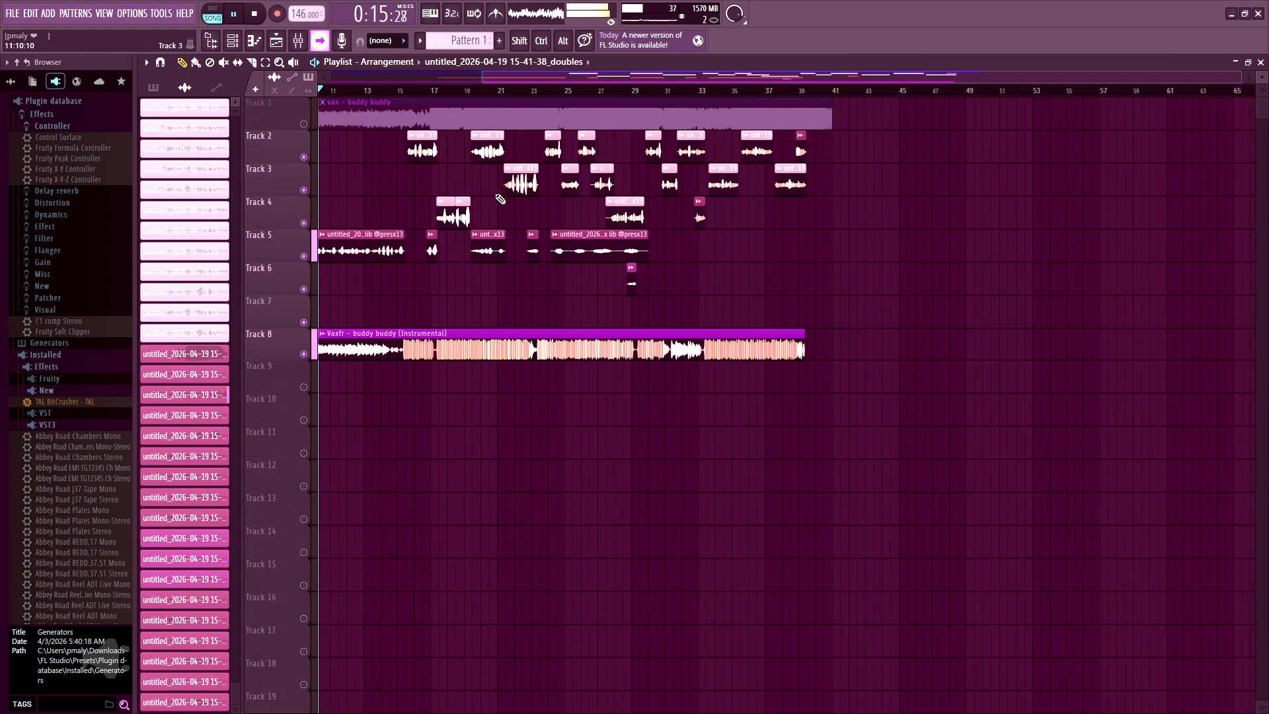
pyautogui.scroll(5, 500, 198)
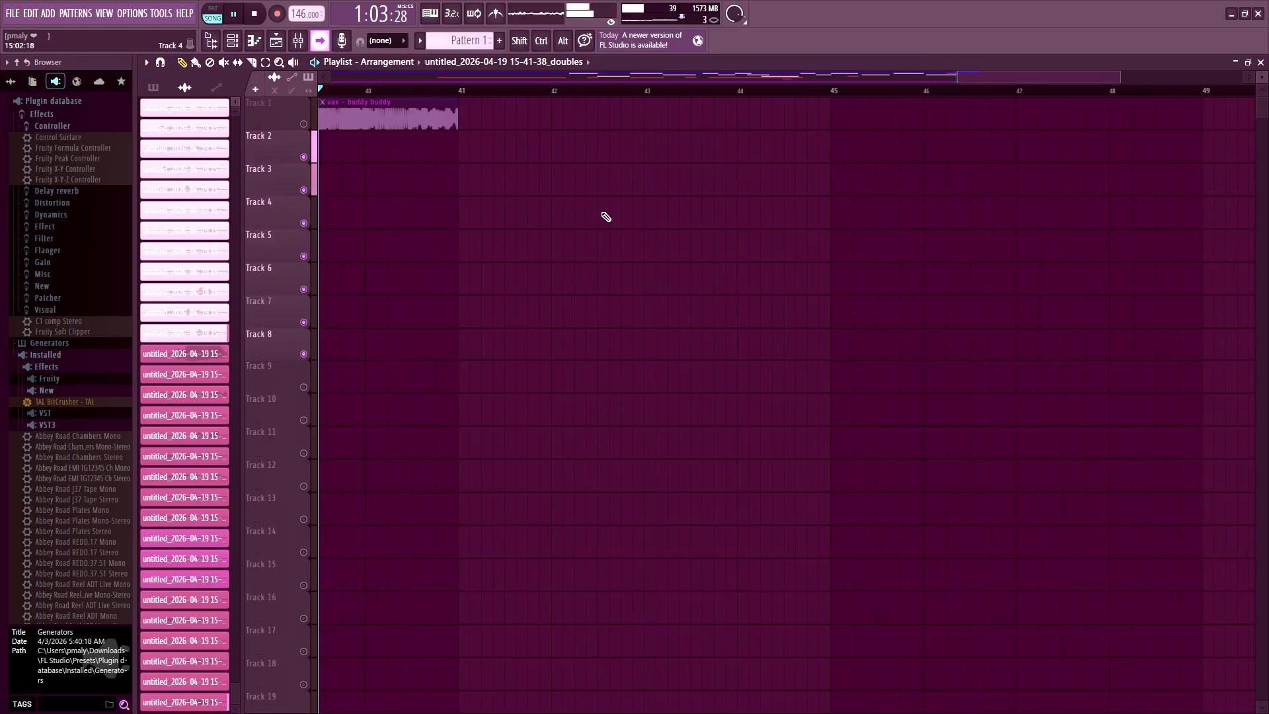
pyautogui.press('space')
pyautogui.scroll(-8, 579, 241)
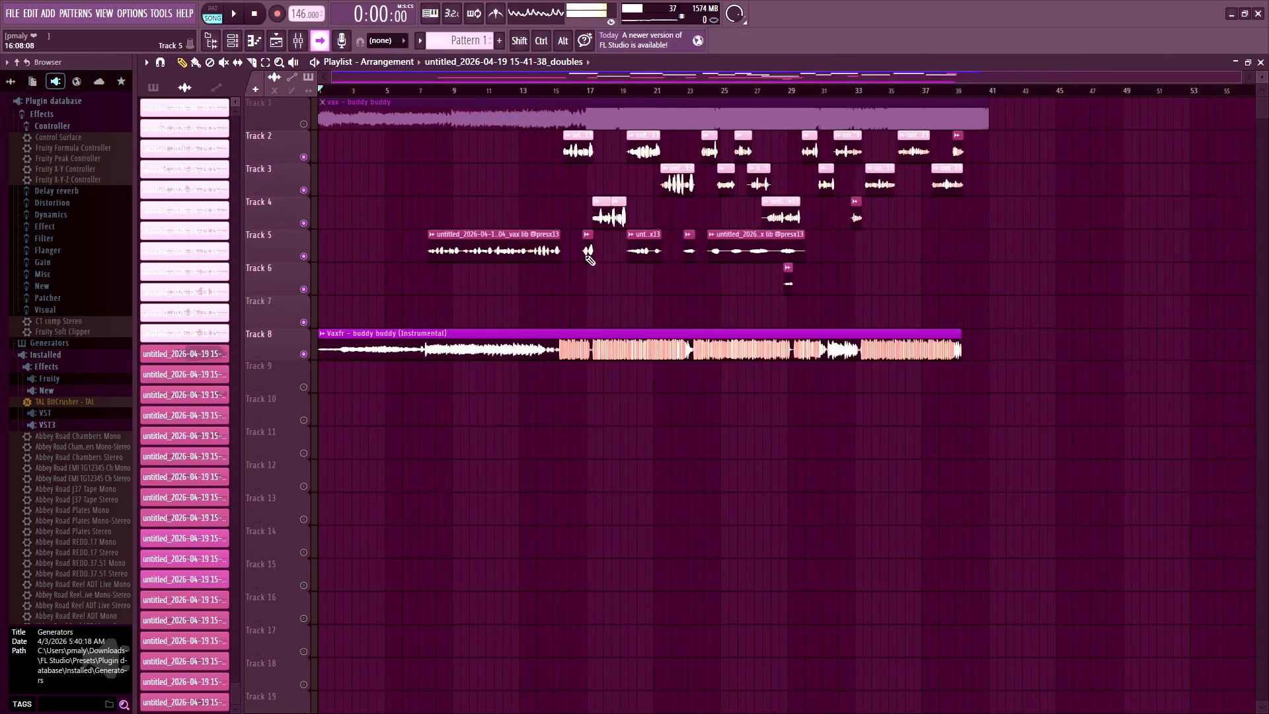